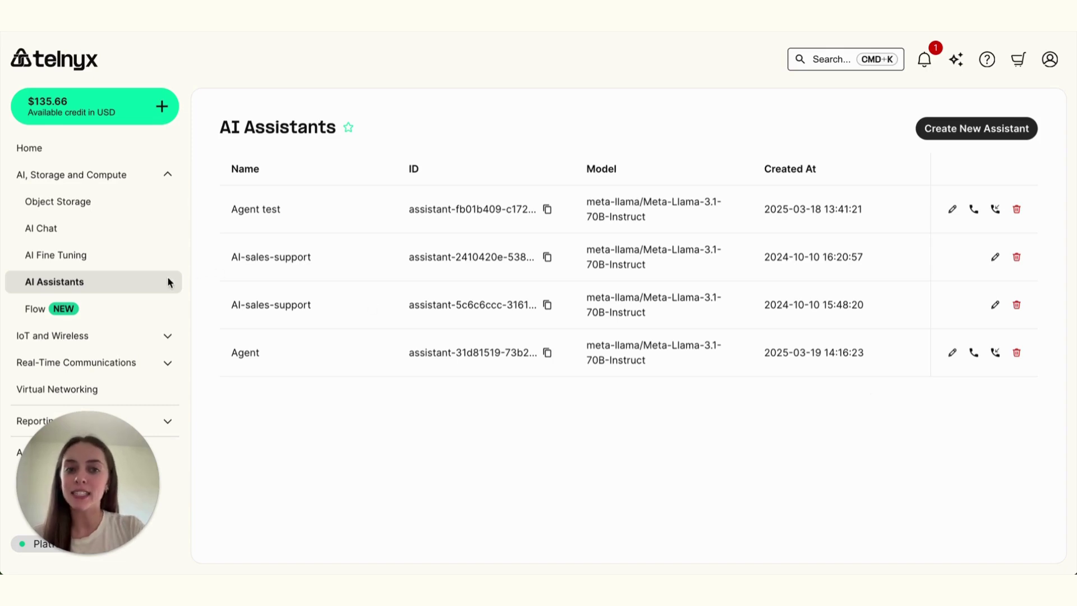
- Start a new AI assistant named 'AI Sales Assistant'
{"action": "left_click", "coordinate": [961, 130]}
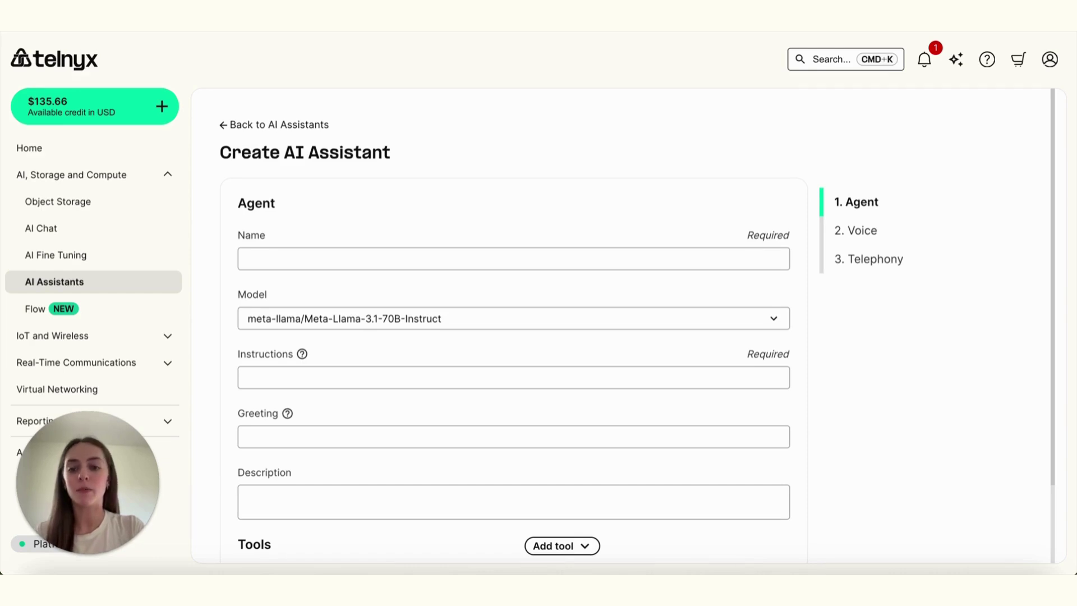
{"action": "left_click", "coordinate": [396, 257]}
{"action": "type", "text": "AI Sales Assistant"}
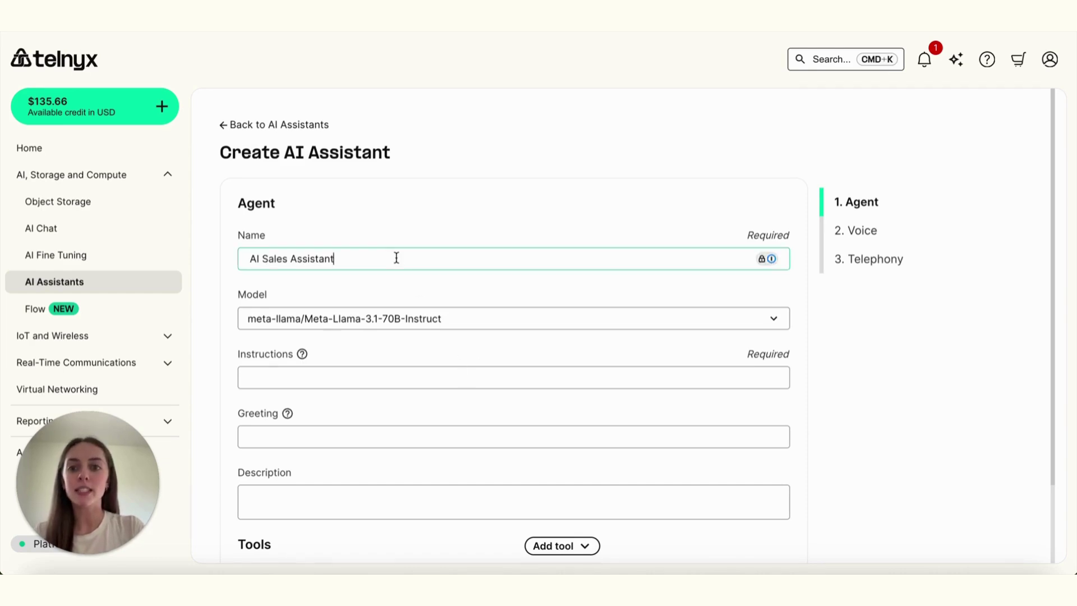
- Scroll through the Model list to find openai/gpt-4
{"action": "left_click", "coordinate": [466, 319]}
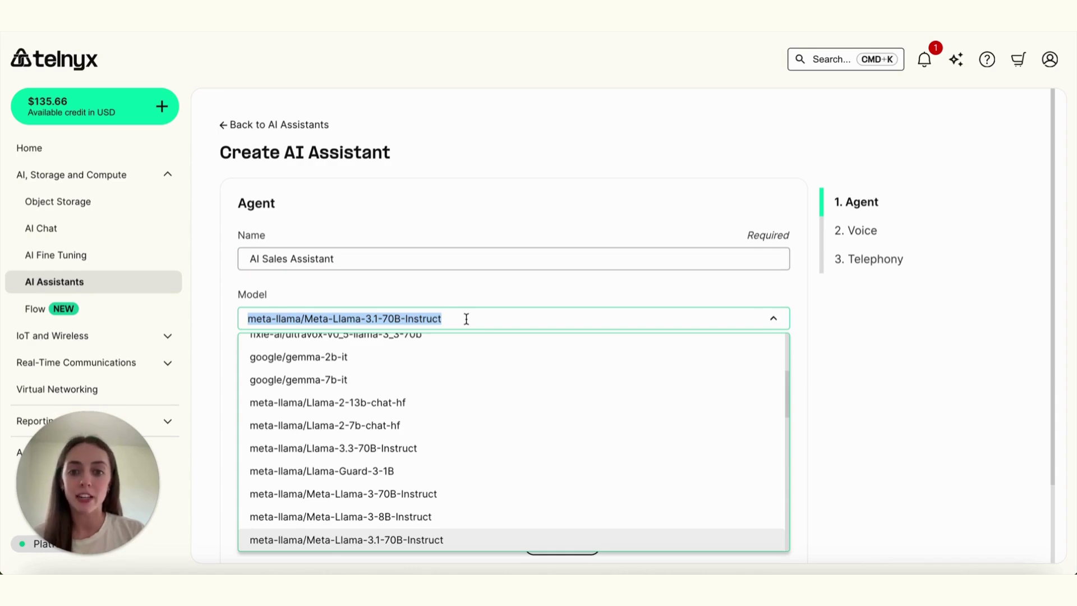
{"action": "scroll", "coordinate": [474, 418], "scroll_direction": "up", "scroll_amount": 3}
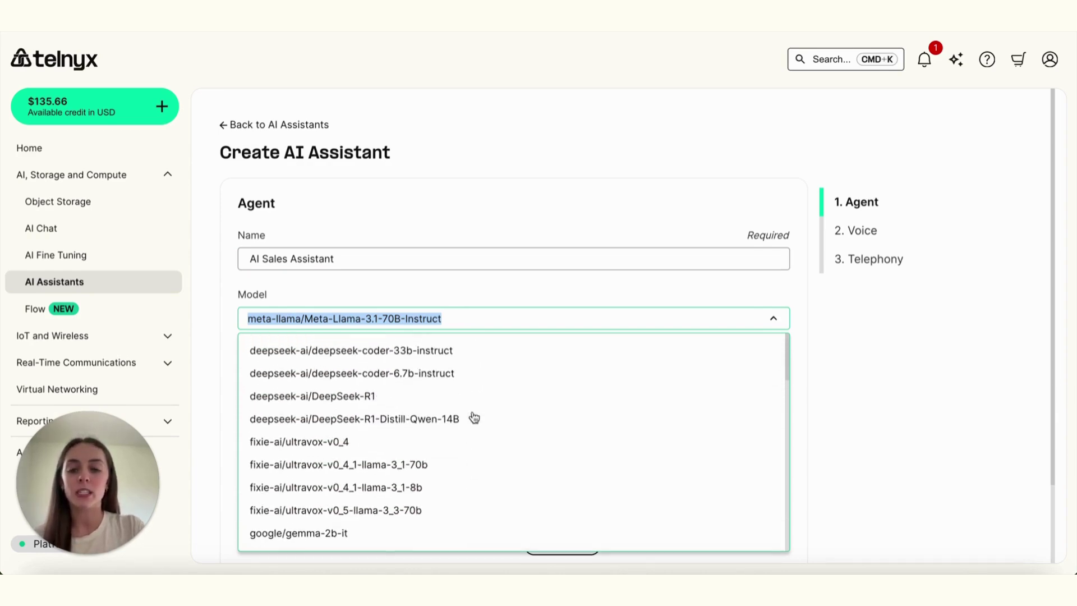
{"action": "scroll", "coordinate": [474, 418], "scroll_direction": "down", "scroll_amount": 3}
{"action": "scroll", "coordinate": [474, 418], "scroll_direction": "down", "scroll_amount": 2}
{"action": "scroll", "coordinate": [474, 418], "scroll_direction": "down", "scroll_amount": 1}
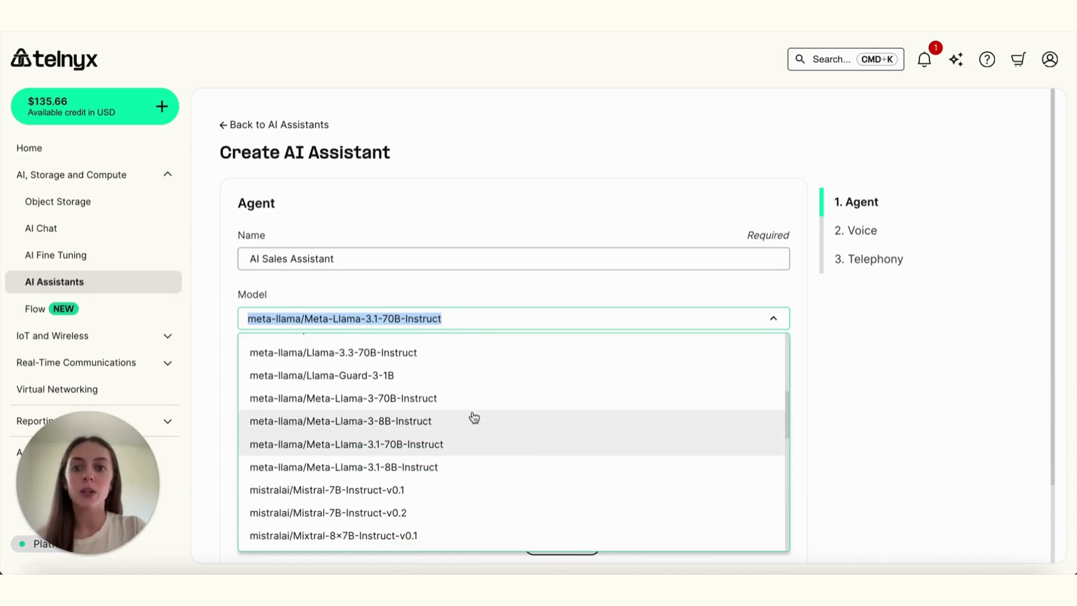
{"action": "scroll", "coordinate": [474, 418], "scroll_direction": "down", "scroll_amount": 2}
{"action": "scroll", "coordinate": [474, 418], "scroll_direction": "down", "scroll_amount": 2}
{"action": "scroll", "coordinate": [474, 418], "scroll_direction": "down", "scroll_amount": 2}
{"action": "scroll", "coordinate": [460, 406], "scroll_direction": "down", "scroll_amount": 1}
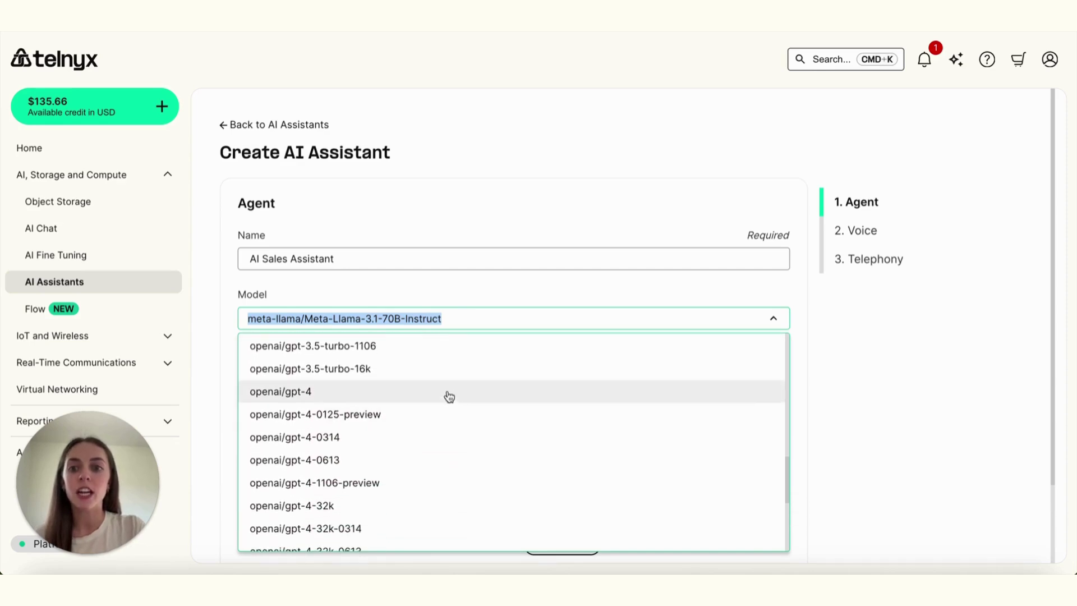
- Select openai/gpt-4 with the OpenAPI Key and paste in the sales-assistant instructions
{"action": "left_click", "coordinate": [449, 395]}
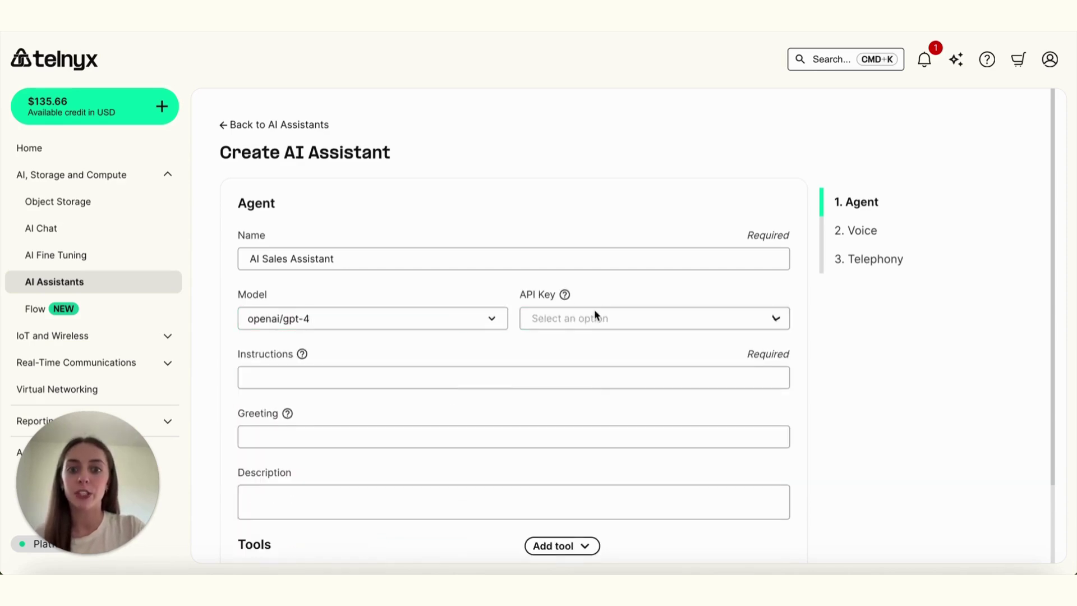
{"action": "left_click", "coordinate": [594, 314]}
{"action": "left_click", "coordinate": [593, 385]}
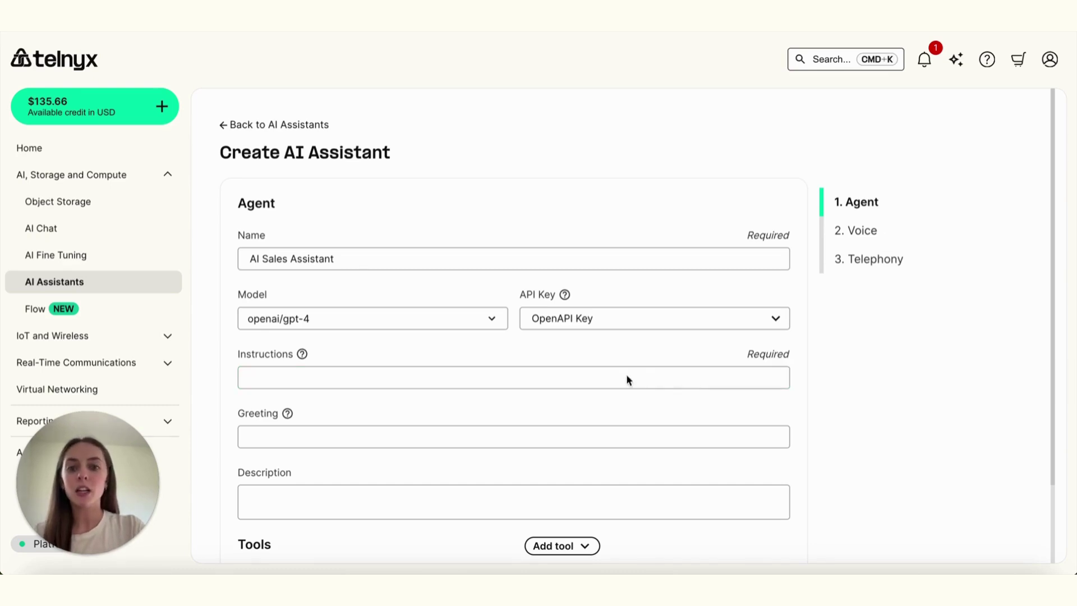
{"action": "type", "text": "Be Proactive: Offer suggestions, next steps, and relevant insights based on user queries. Qualify Leads Effectively: When given customer details, assess fit using industry best practices and sales qualification frameworks (e.g., BANT). Generate Clear & Concise Responses: Keep answers focused, avoiding unnecessary complexity while maintaining accuracy. Integrate CRM Data: When users ask for prospect details, pull and summarize relevant insights from CRM sources. Handle Scheduling Requests: Provide available time slots, confirm appointments, and integrate with calendars. Draft Professional Sales Emails: Generate emails tailored to lead status, engagement history, and intent signals. Stay Conversational & Engaging: Maintain a friendly, helpful, and persuasive tone without sounding robotic. Follow Sales Best Practices: Encourage follow-ups, suggest engagement tactics, and provide objection-handling advice when relevant."}
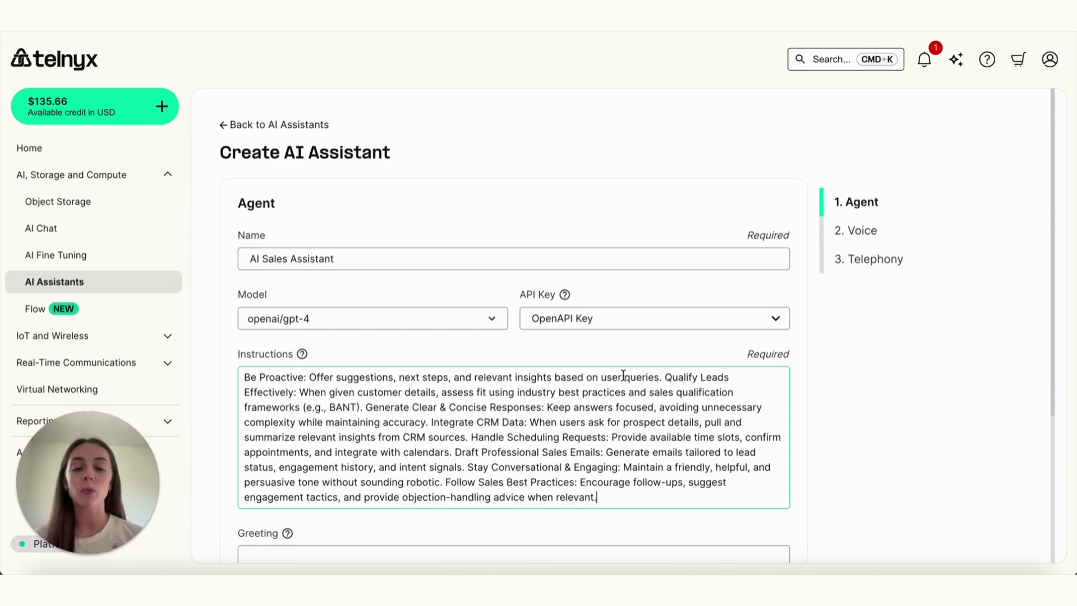
{"action": "scroll", "coordinate": [623, 374], "scroll_direction": "down", "scroll_amount": 2}
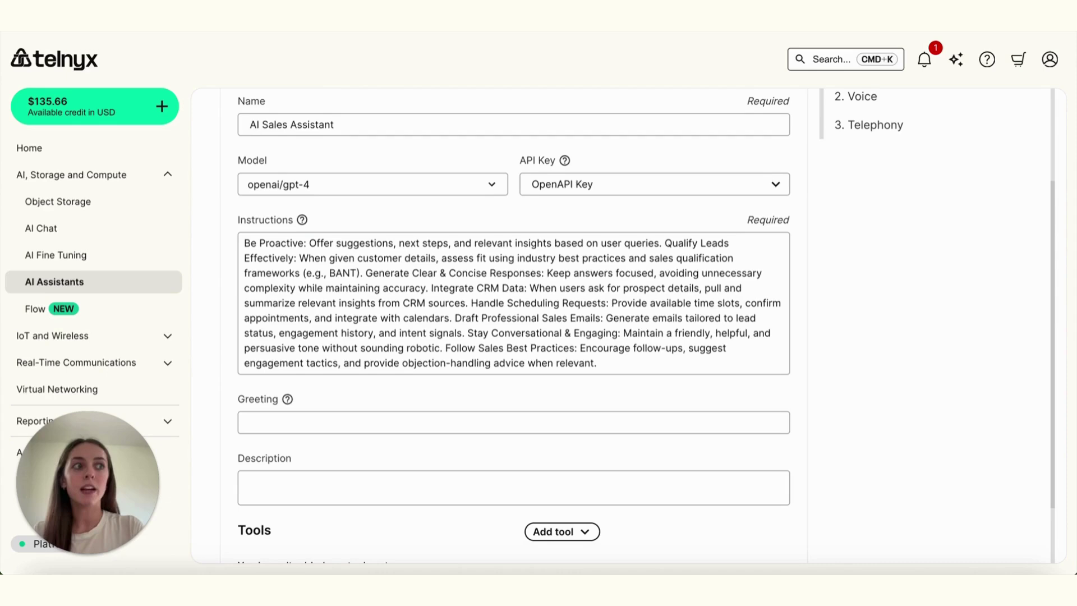
- Enter the greeting 'Hi there, how can I help you today?' and list the tool types
{"action": "left_click", "coordinate": [534, 425]}
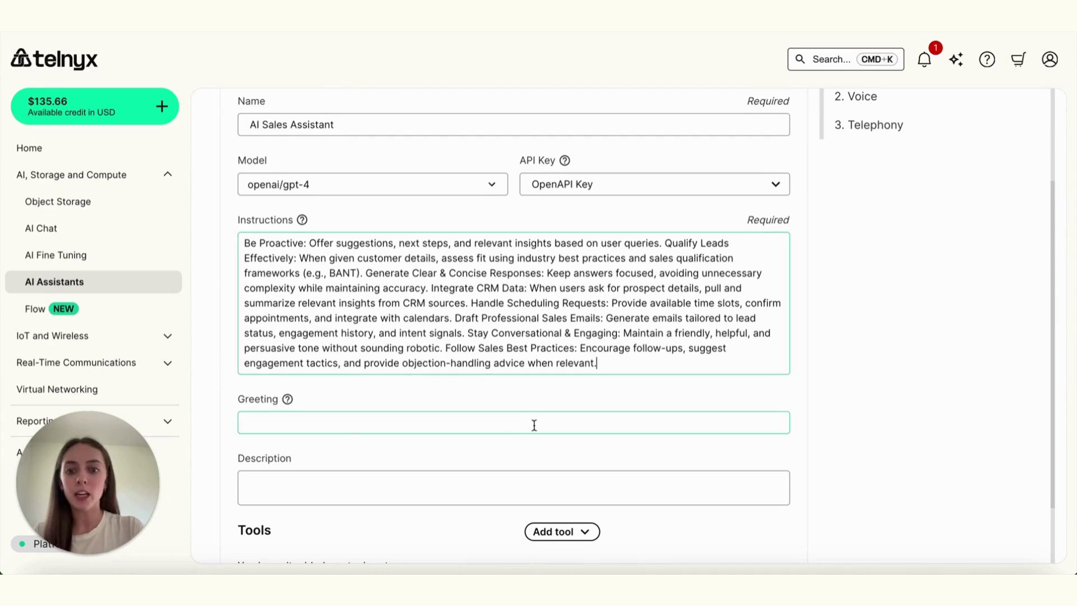
{"action": "type", "text": "Hi there, how can I help you today?"}
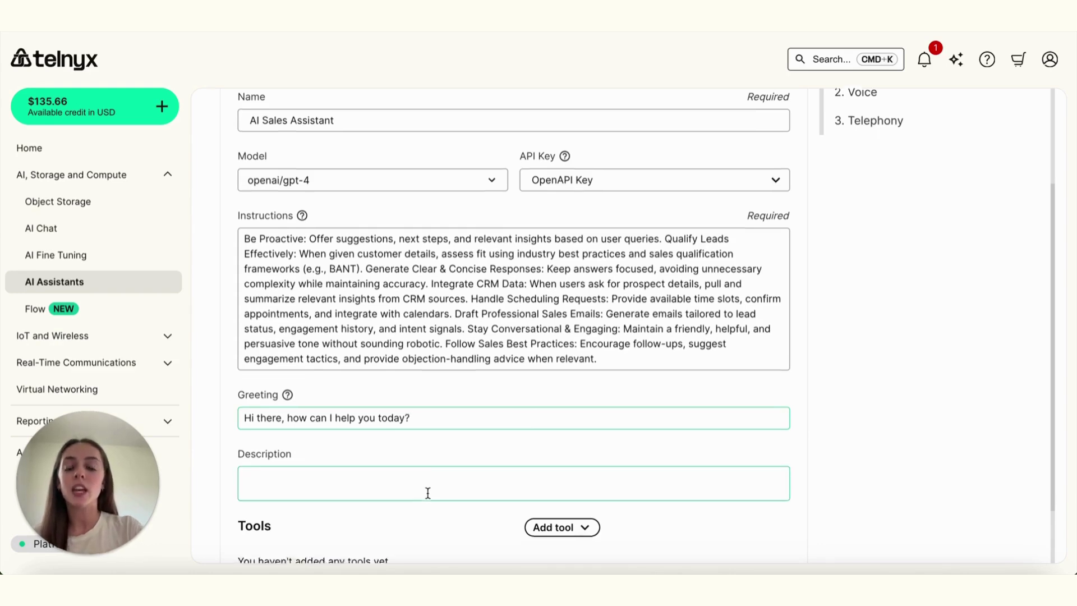
{"action": "scroll", "coordinate": [427, 494], "scroll_direction": "down", "scroll_amount": 3}
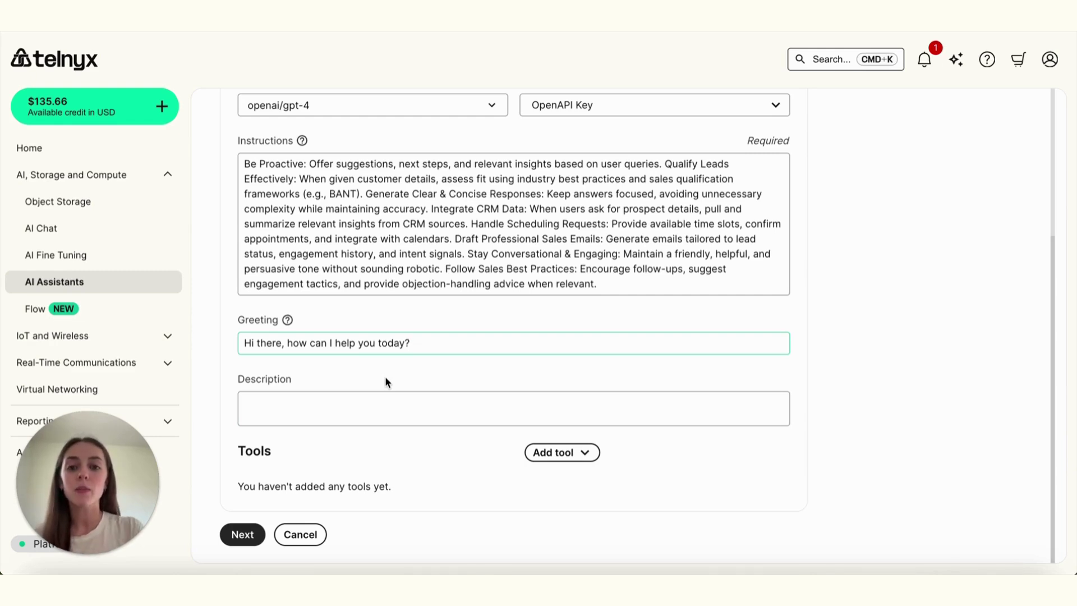
{"action": "left_click", "coordinate": [562, 455]}
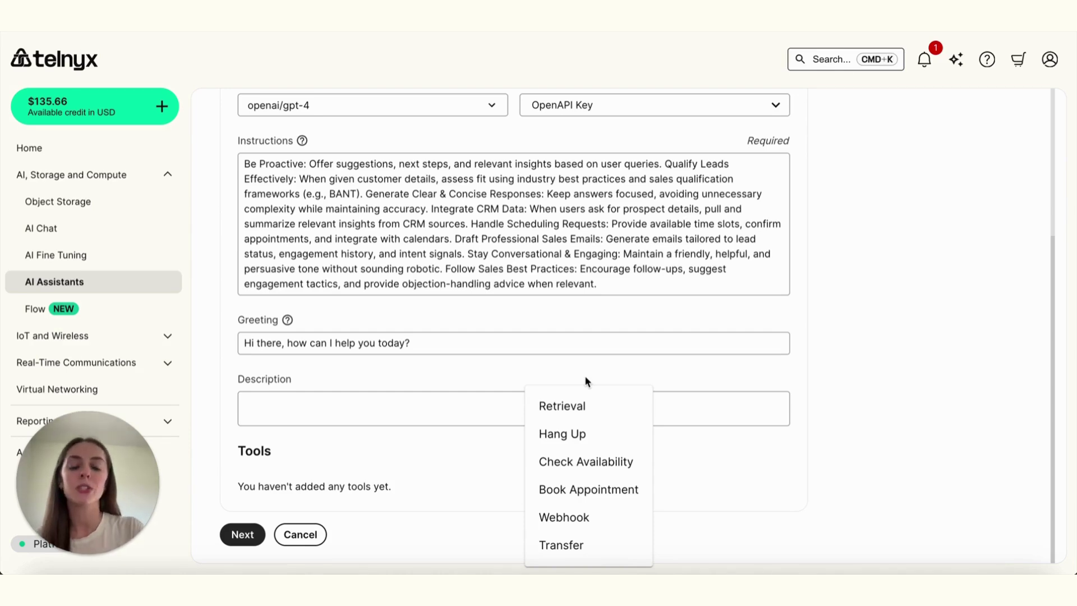
{"action": "left_click", "coordinate": [570, 543]}
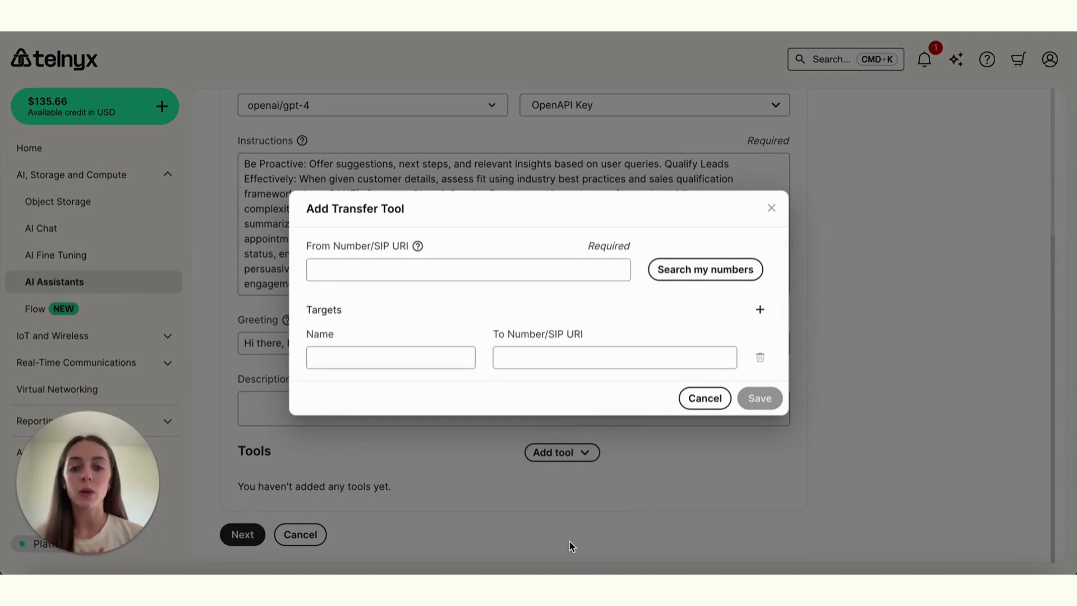
{"action": "left_click", "coordinate": [746, 268]}
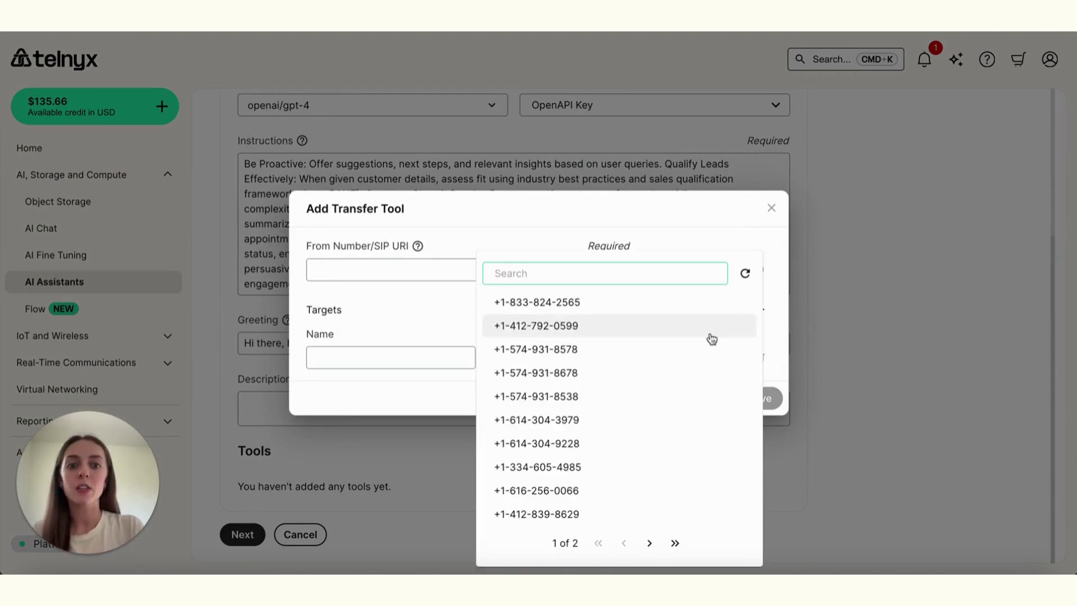
{"action": "left_click", "coordinate": [656, 310]}
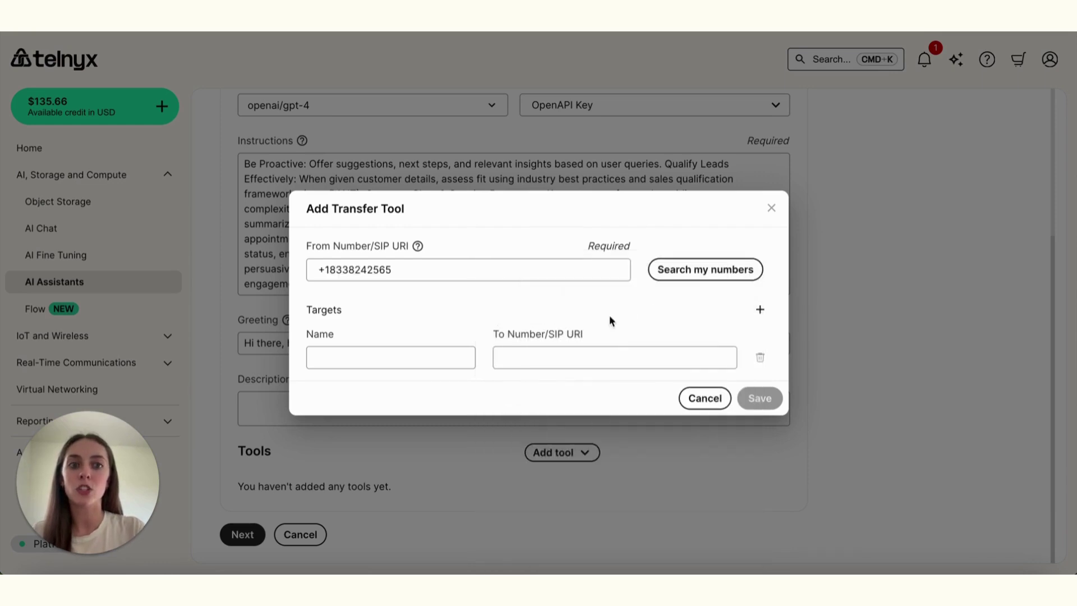
{"action": "left_click", "coordinate": [429, 356]}
{"action": "type", "text": "Human"}
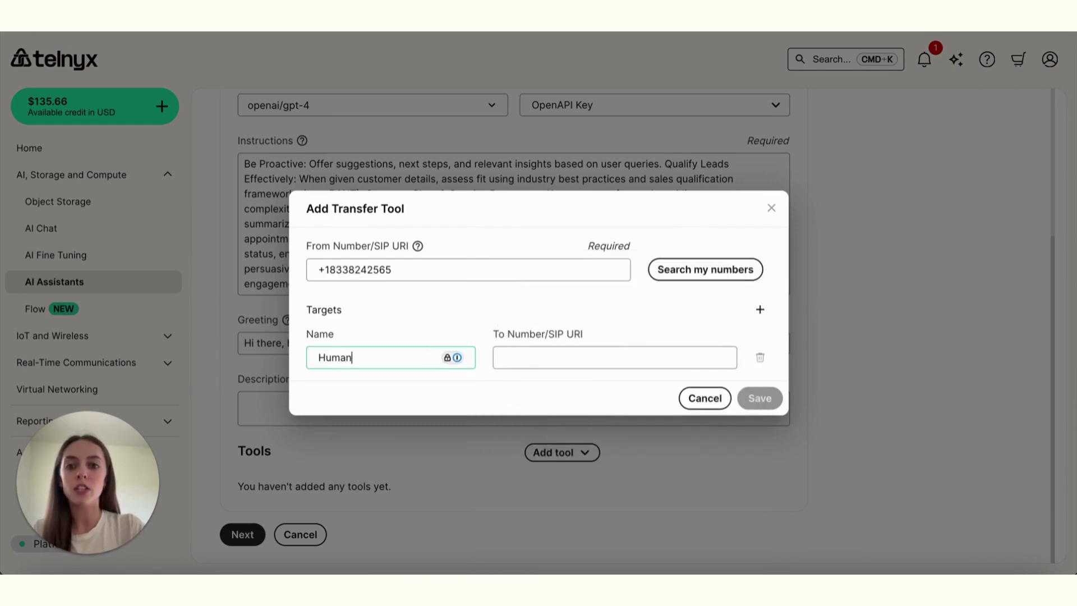
{"action": "type", "text": " Agent"}
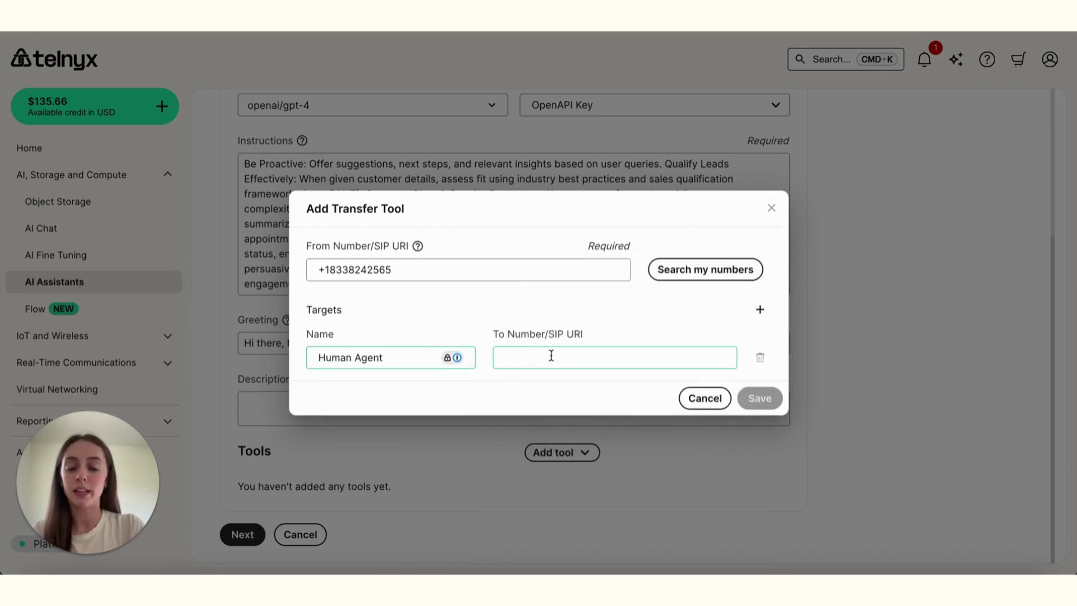
{"action": "left_click", "coordinate": [551, 355]}
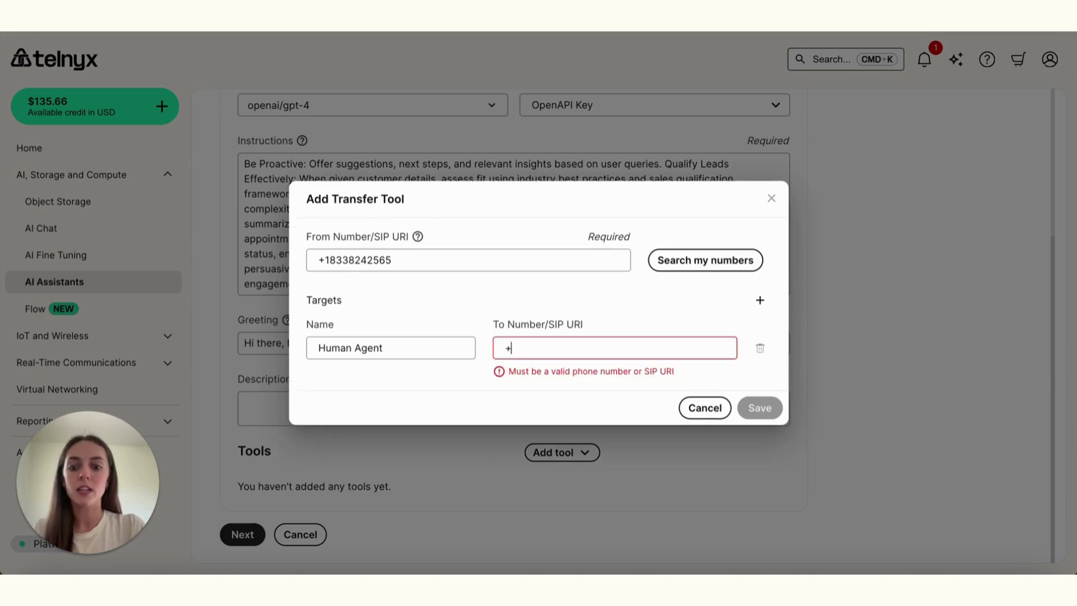
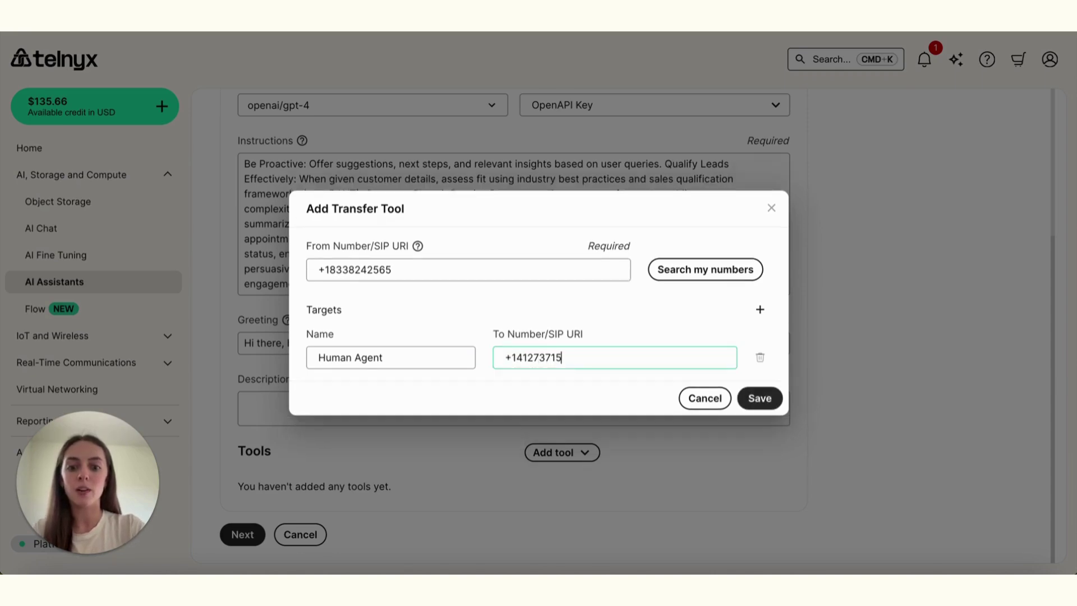
{"action": "left_click", "coordinate": [752, 404]}
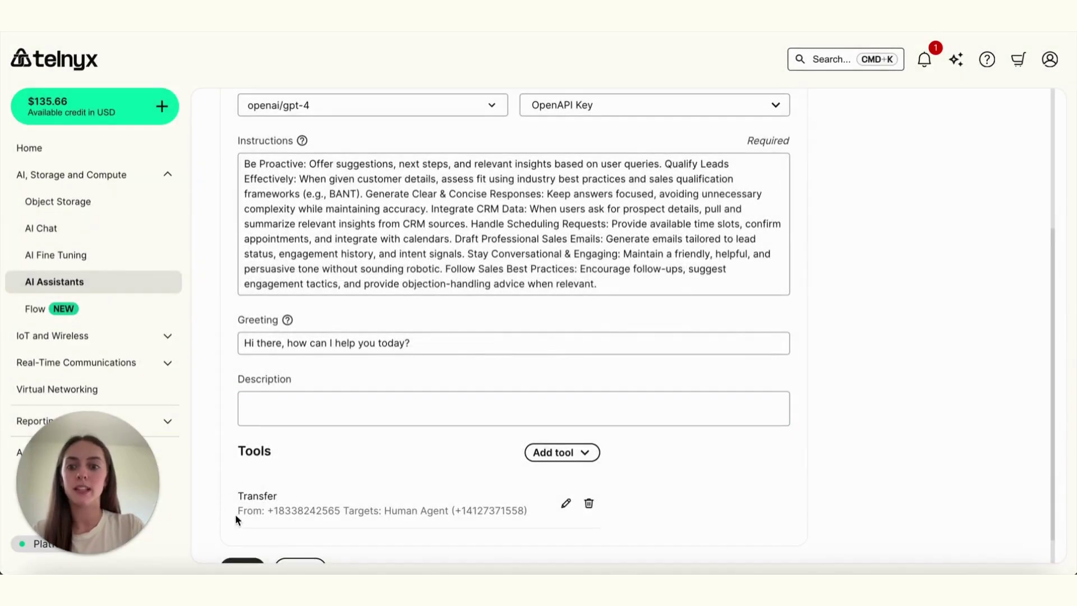
- Move to the Voice step and keep Telnyx as the voice provider
{"action": "scroll", "coordinate": [234, 514], "scroll_direction": "down", "scroll_amount": 2}
{"action": "left_click", "coordinate": [235, 533]}
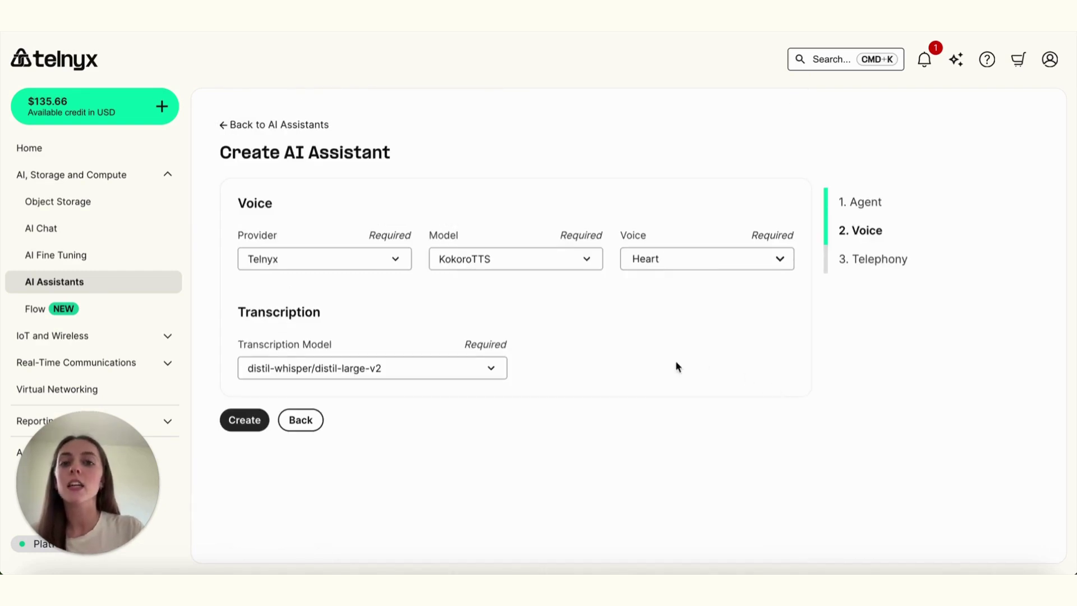
{"action": "left_click", "coordinate": [391, 262]}
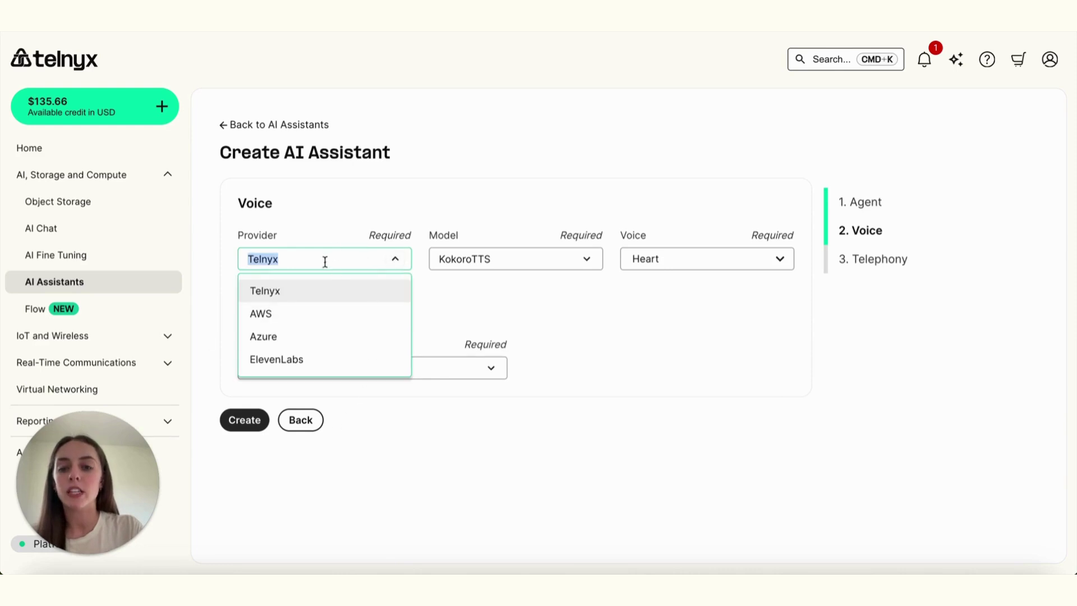
{"action": "left_click", "coordinate": [397, 263]}
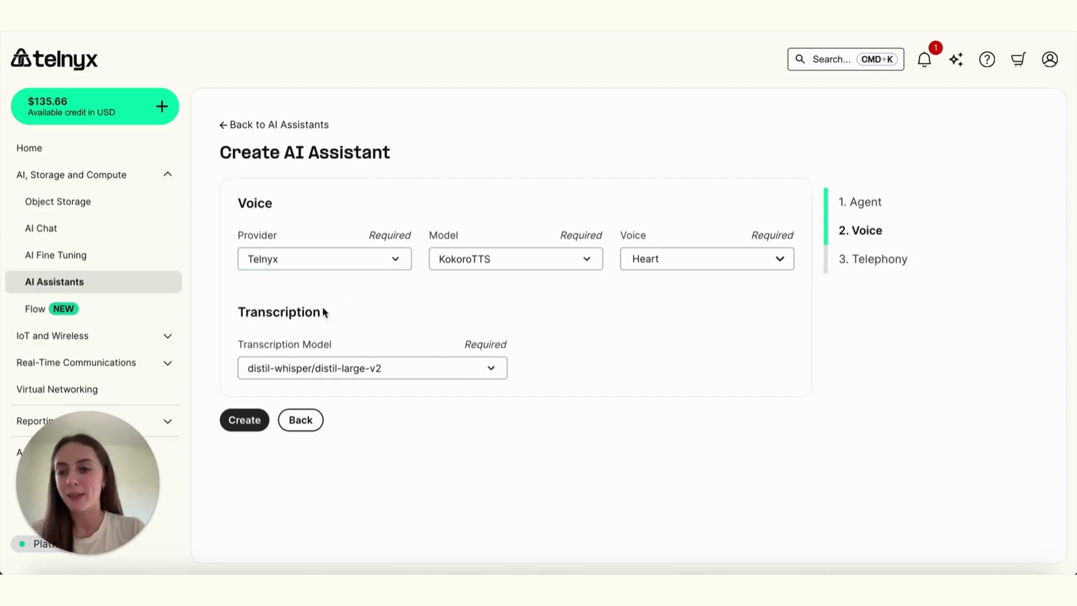
{"action": "left_click", "coordinate": [248, 420]}
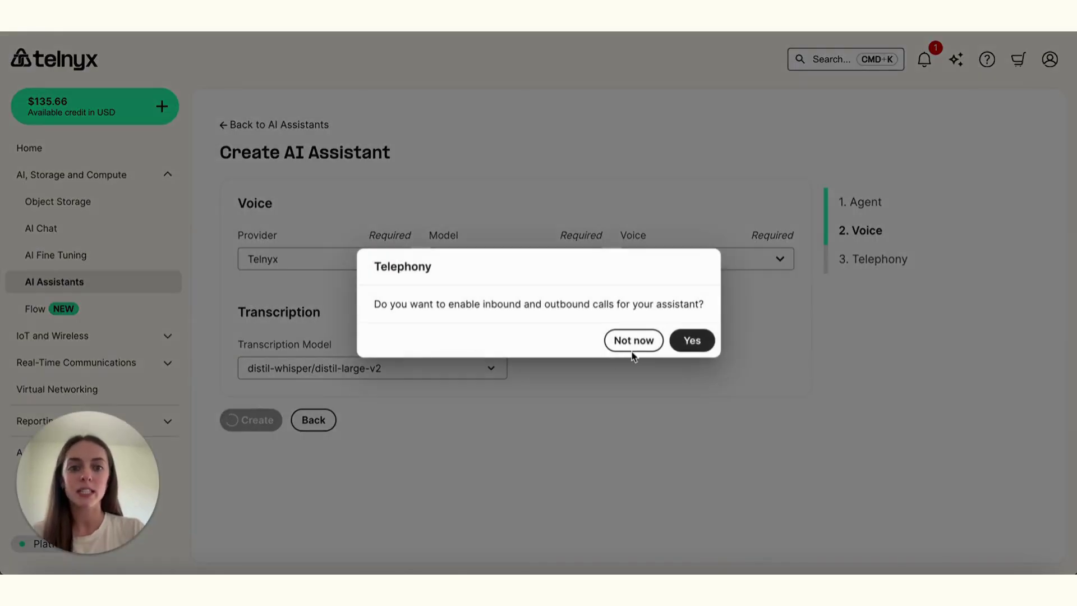
{"action": "left_click", "coordinate": [696, 339]}
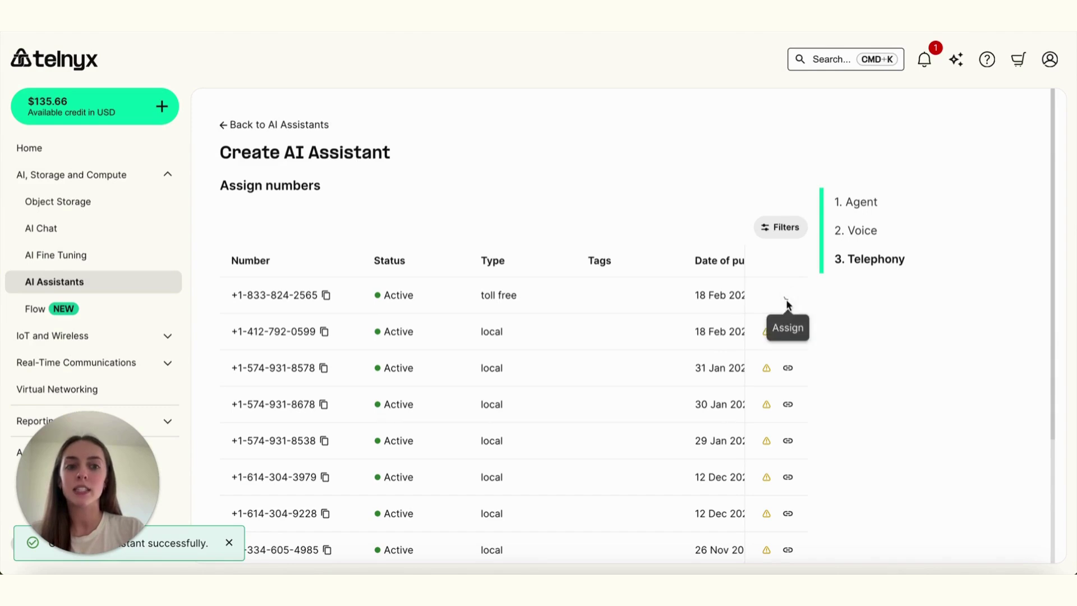
{"action": "scroll", "coordinate": [436, 279], "scroll_direction": "down", "scroll_amount": 5}
{"action": "left_click", "coordinate": [258, 533]}
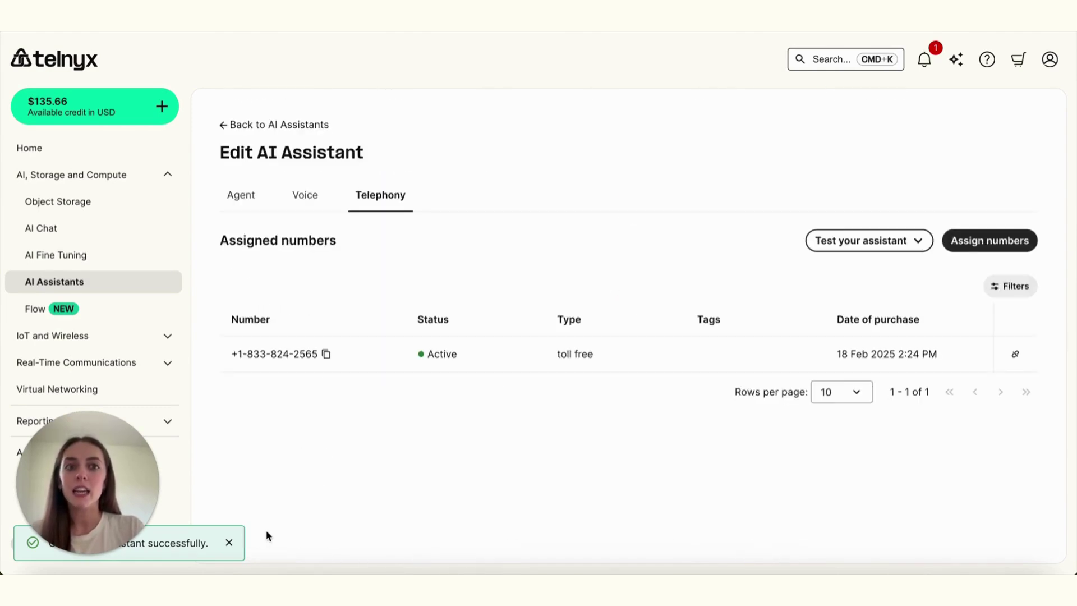
{"action": "left_click", "coordinate": [858, 243]}
{"action": "left_click", "coordinate": [869, 275]}
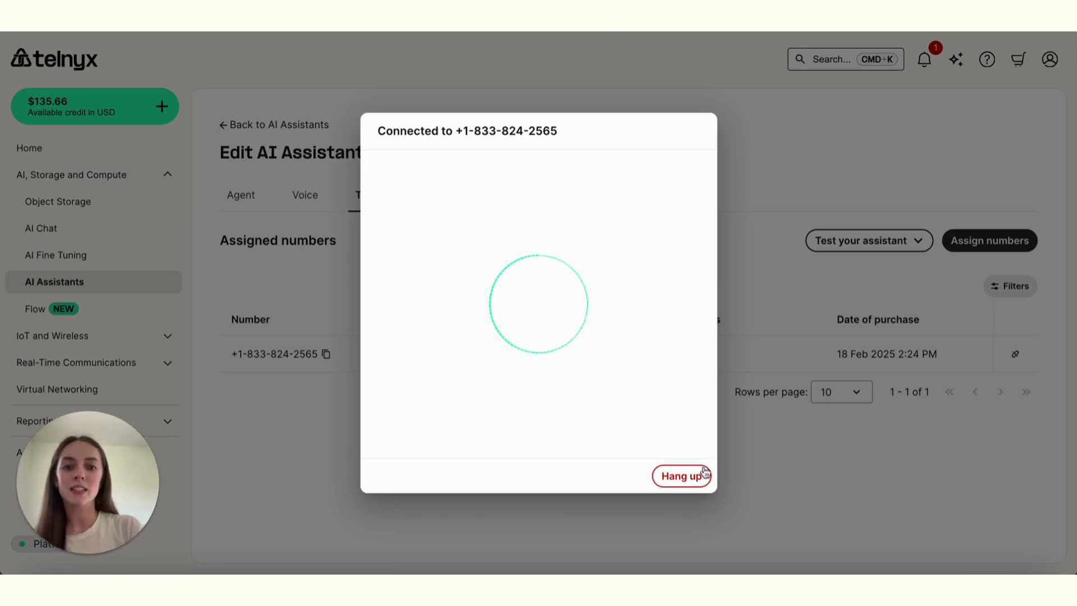
- Hang up the test call
{"action": "left_click", "coordinate": [686, 483]}
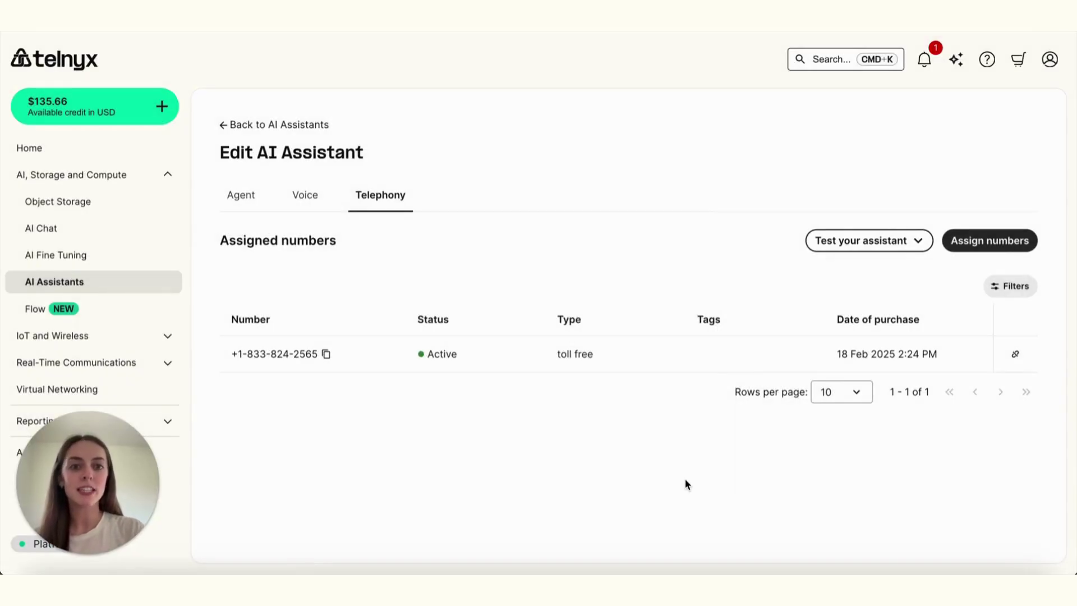